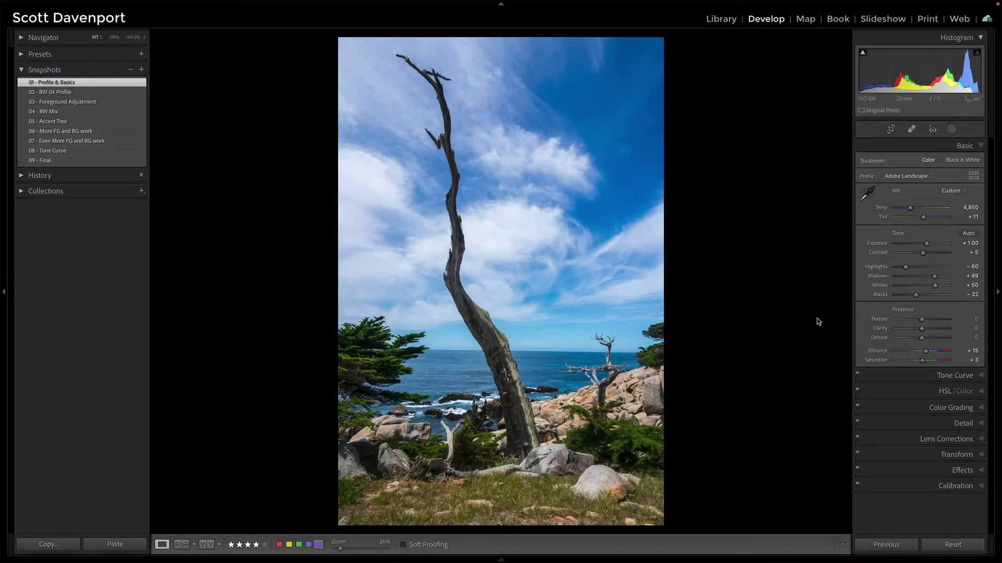
Step: View snapshots 02 - BW 04 Profile and 03 - Foreground Adjustment, and inspect the linear gradient of Mask 1
{"action": "left_click", "coordinate": [105, 94]}
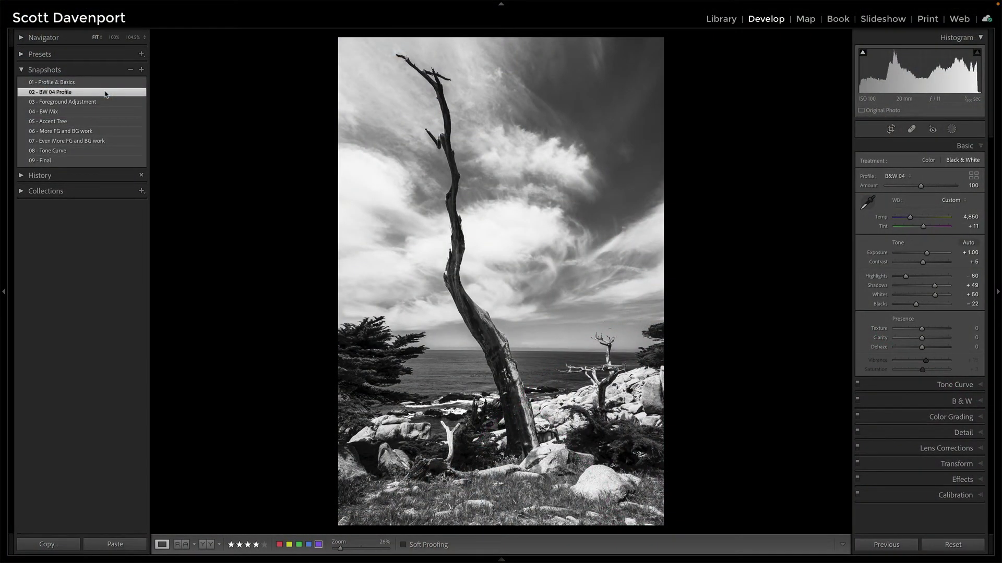
{"action": "left_click", "coordinate": [104, 103]}
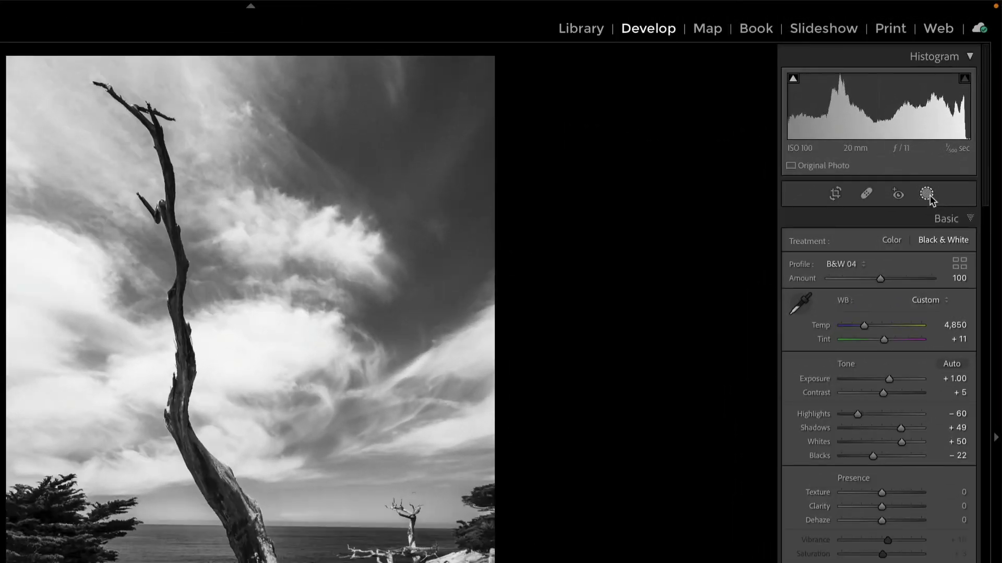
{"action": "left_click", "coordinate": [926, 194]}
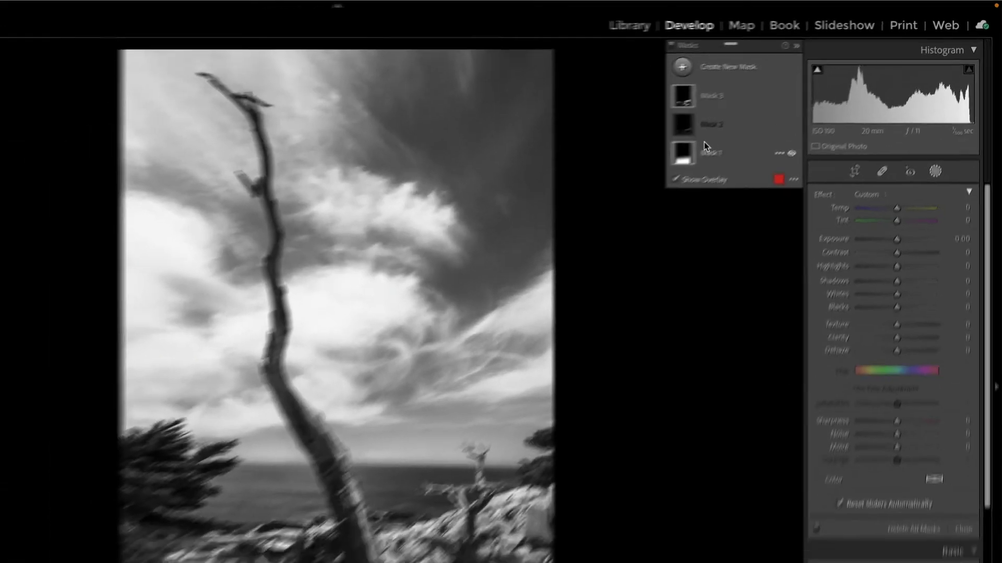
{"action": "mouse_move", "coordinate": [687, 149]}
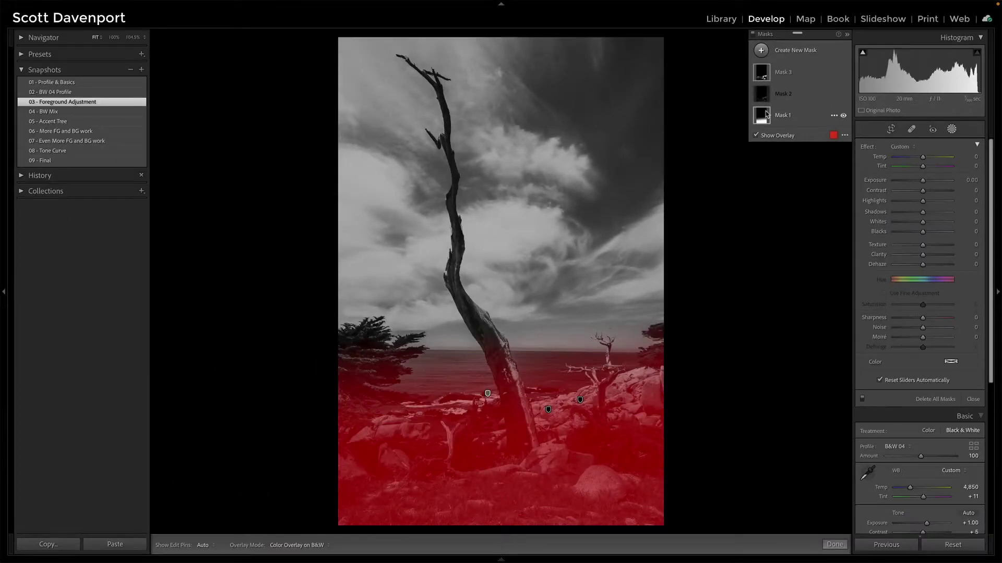
{"action": "left_click", "coordinate": [773, 114]}
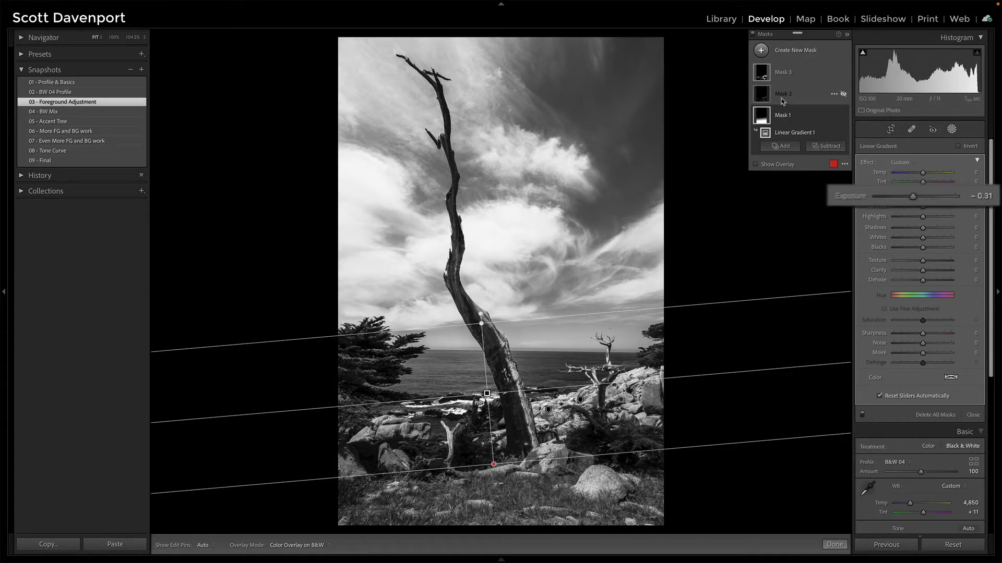
Step: Enable the hidden Mask 2 to inspect its color range selection on the rocks, and turn off the mask overlay
{"action": "left_click", "coordinate": [781, 97]}
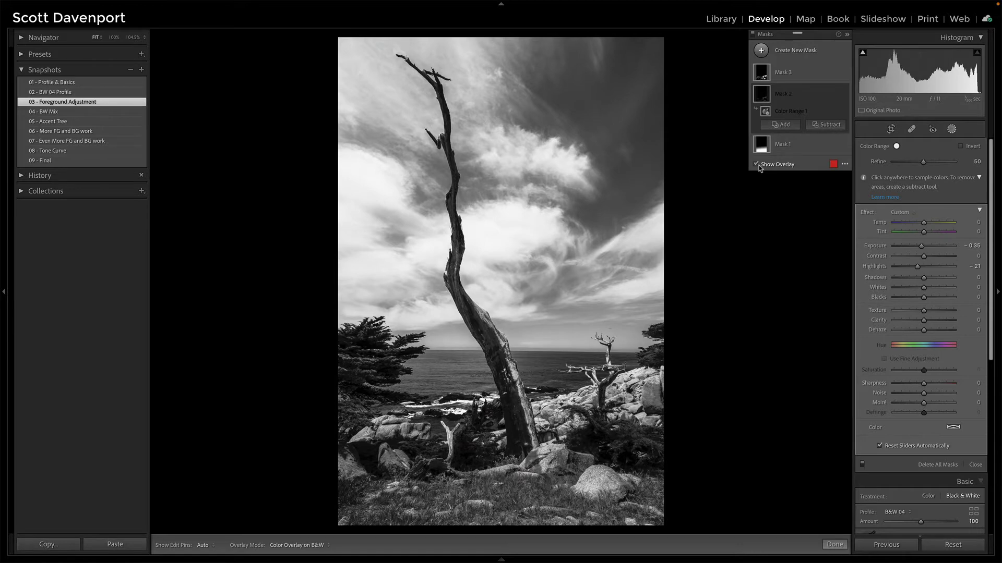
{"action": "left_click", "coordinate": [765, 96]}
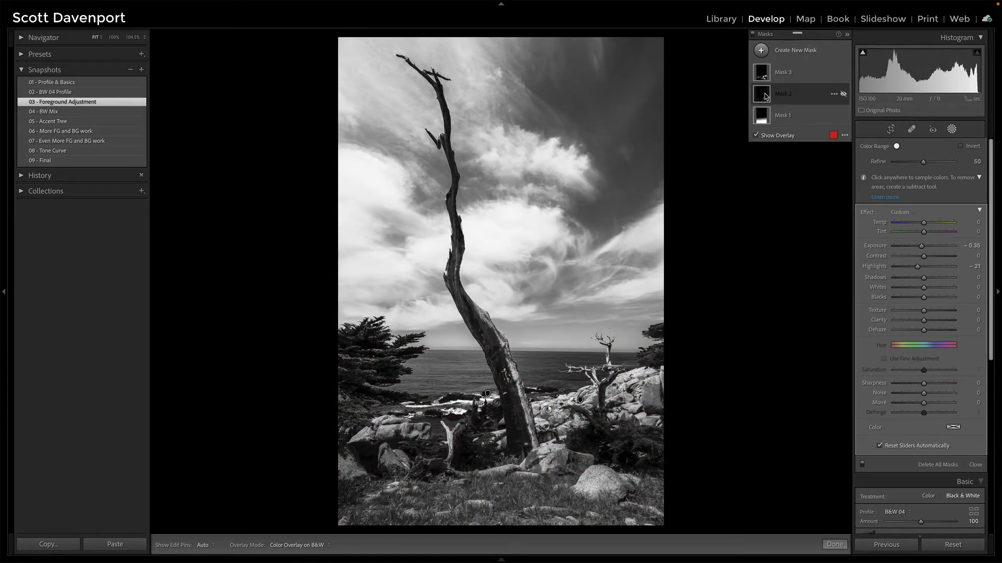
{"action": "left_click", "coordinate": [788, 96]}
{"action": "left_click", "coordinate": [791, 96]}
{"action": "left_click", "coordinate": [844, 94]}
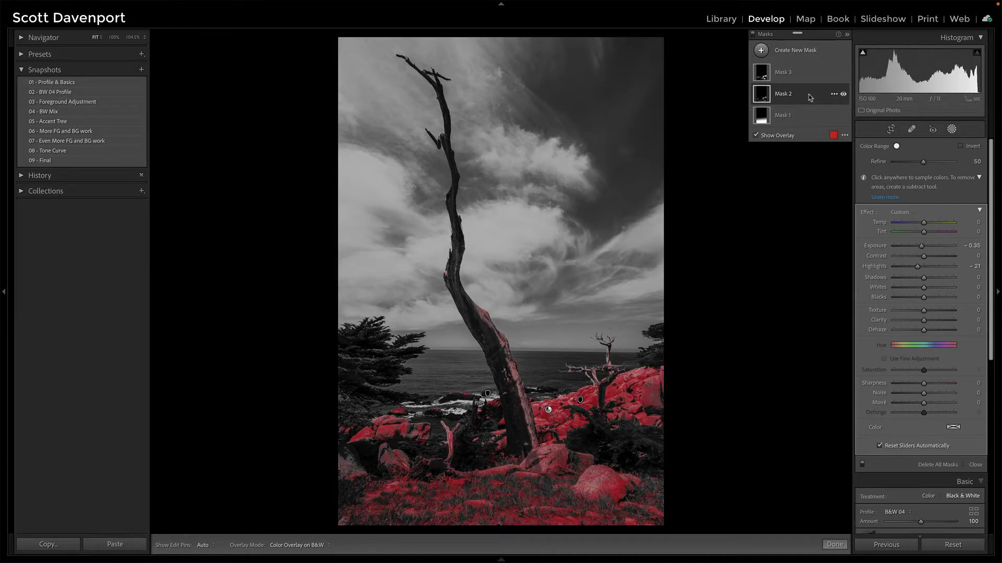
{"action": "left_click", "coordinate": [774, 136]}
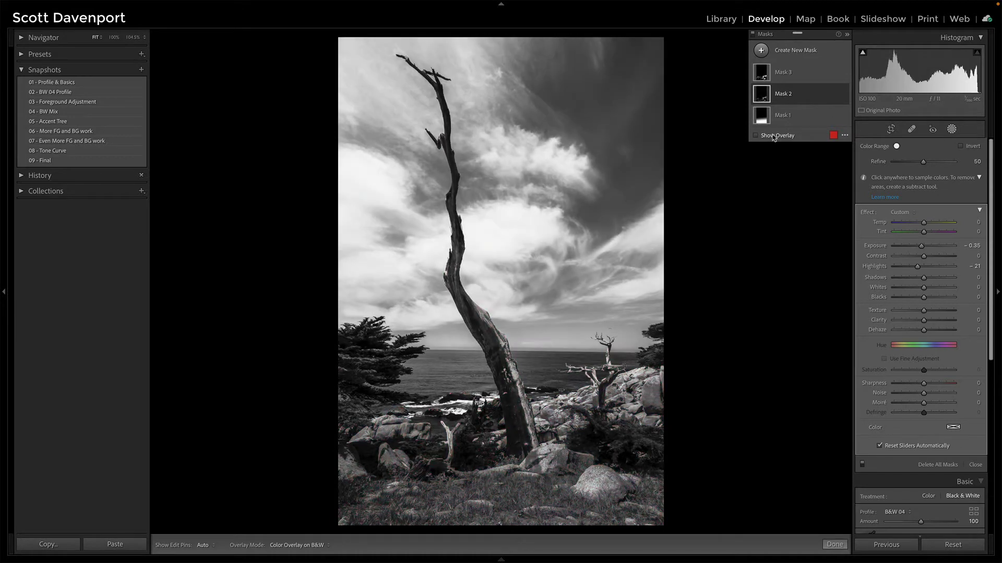
{"action": "mouse_move", "coordinate": [769, 98]}
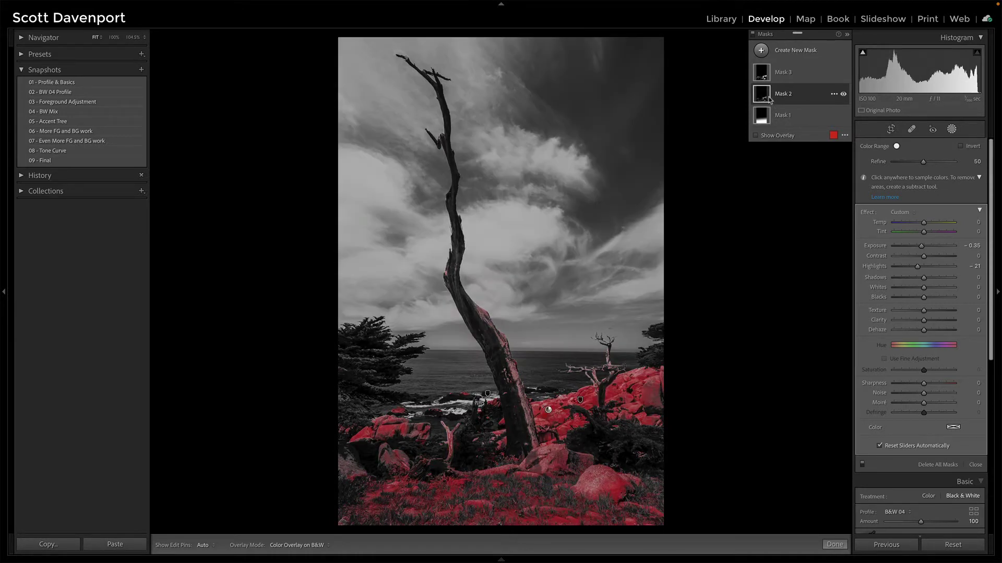
Step: Inspect the adjustments of Mask 3, and compare snapshots 02 - BW 04 Profile and 03 - Foreground Adjustment
{"action": "left_click", "coordinate": [786, 77]}
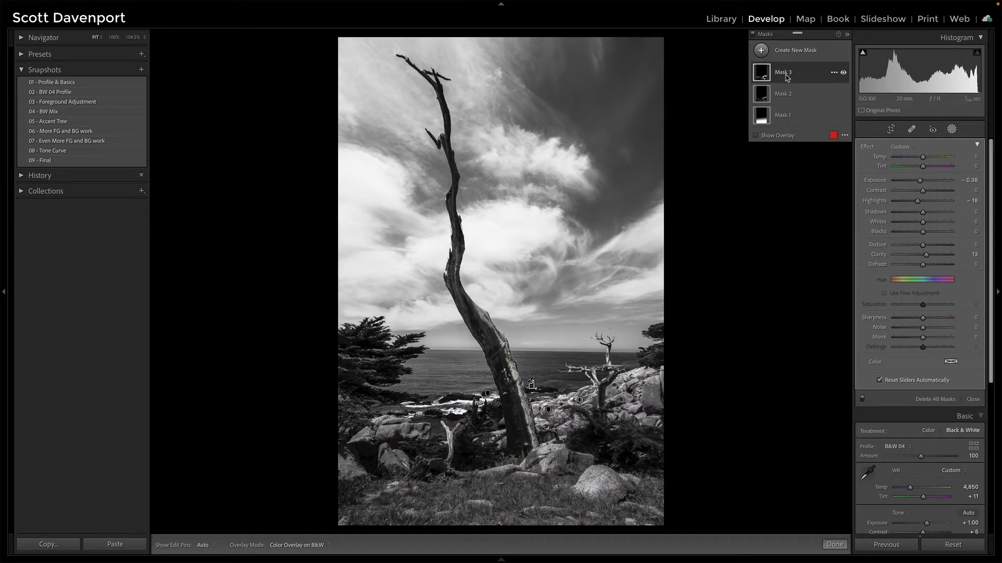
{"action": "mouse_move", "coordinate": [764, 74]}
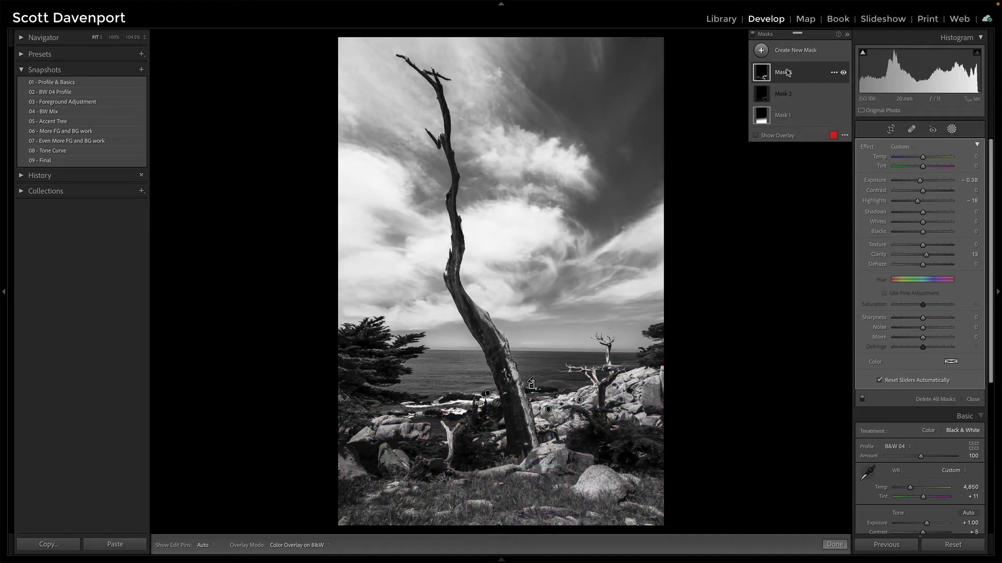
{"action": "left_click", "coordinate": [79, 94]}
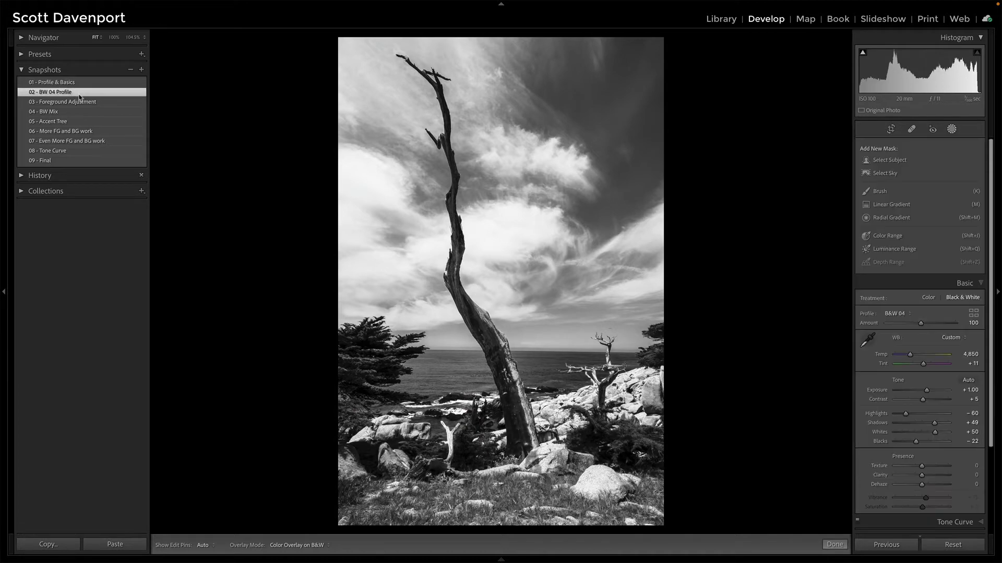
{"action": "left_click", "coordinate": [79, 103]}
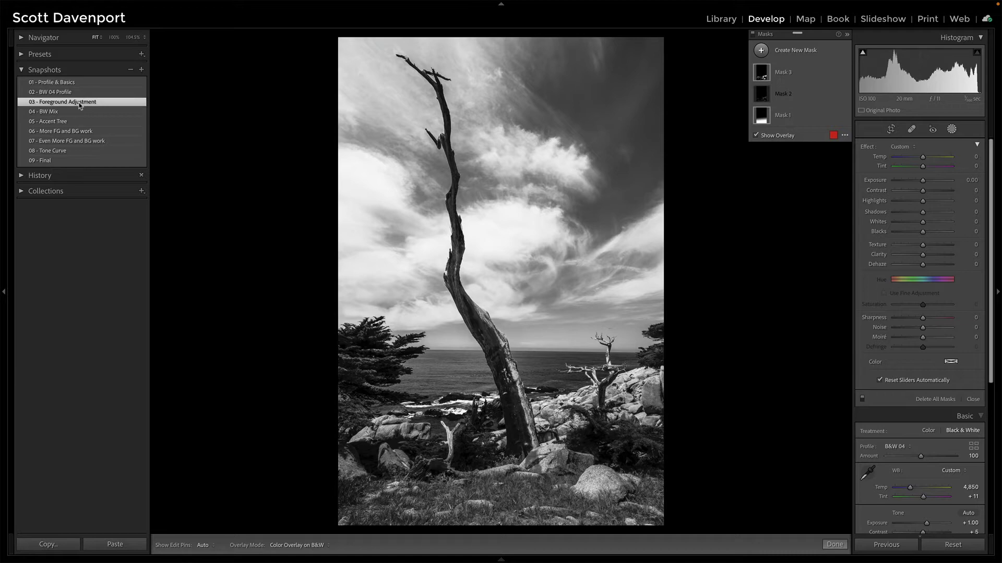
Step: Load the 04 - BW Mix snapshot and compare the photo without and with its Black & White Mix
{"action": "left_click", "coordinate": [79, 112]}
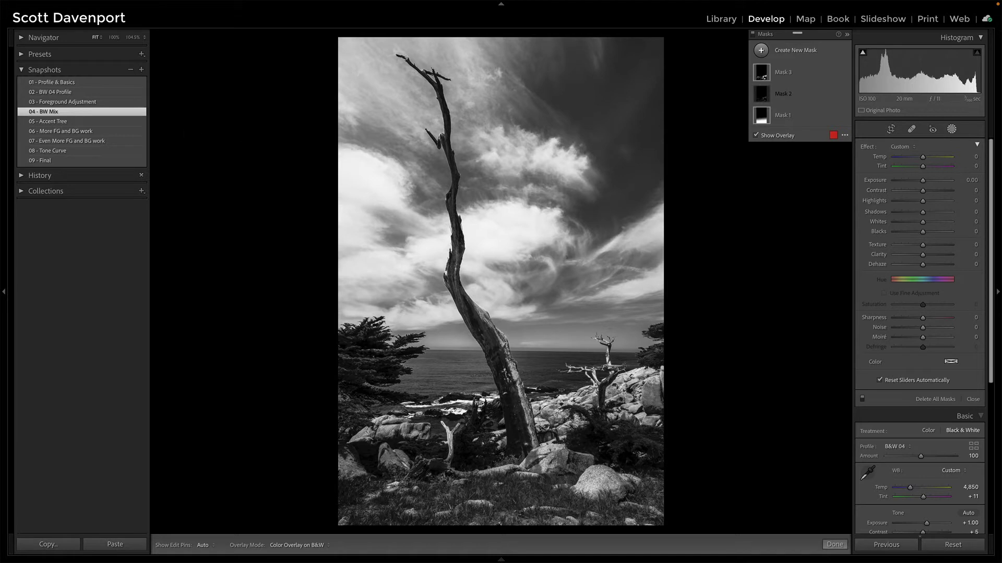
{"action": "left_click", "coordinate": [973, 400]}
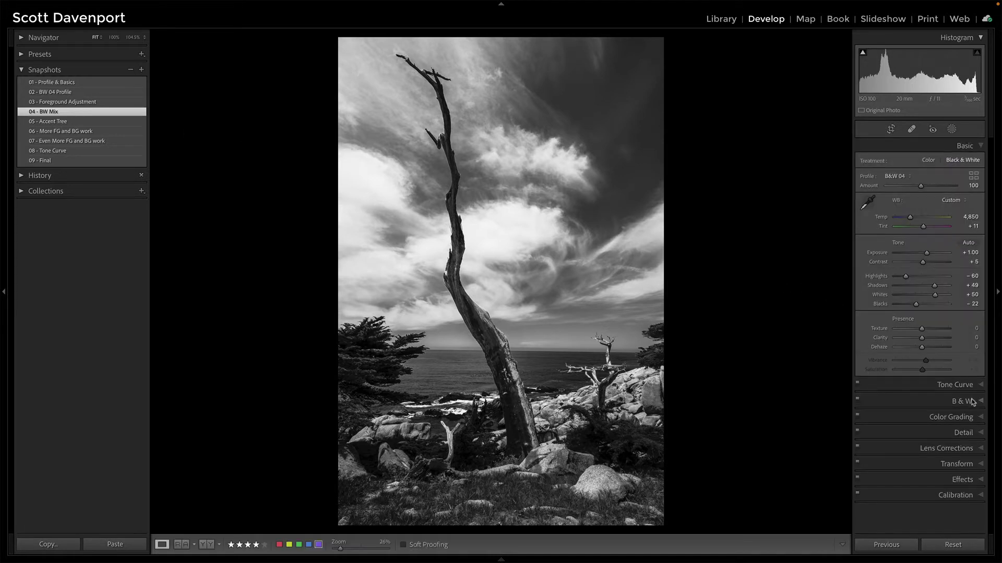
{"action": "left_click", "coordinate": [960, 403]}
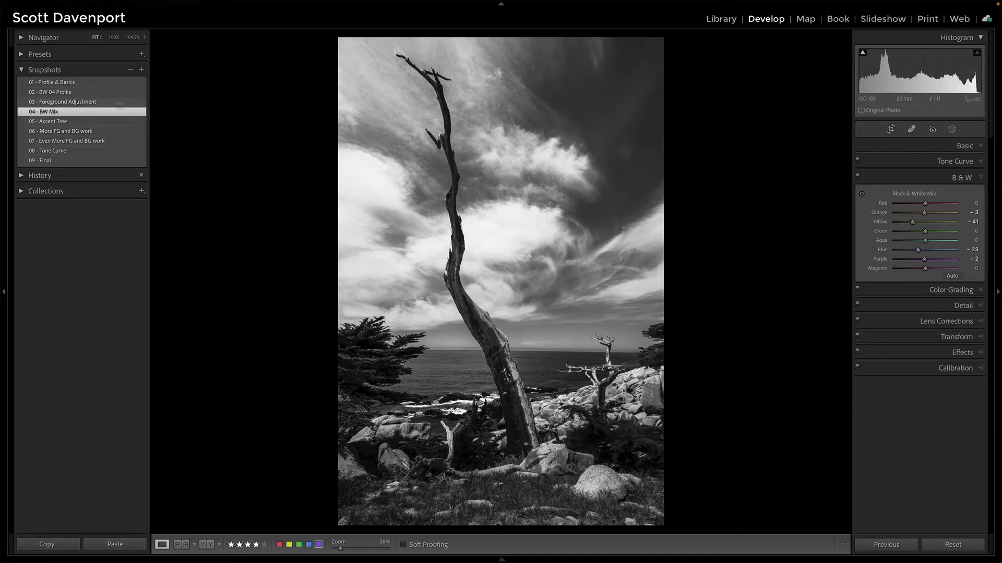
{"action": "left_click", "coordinate": [858, 177]}
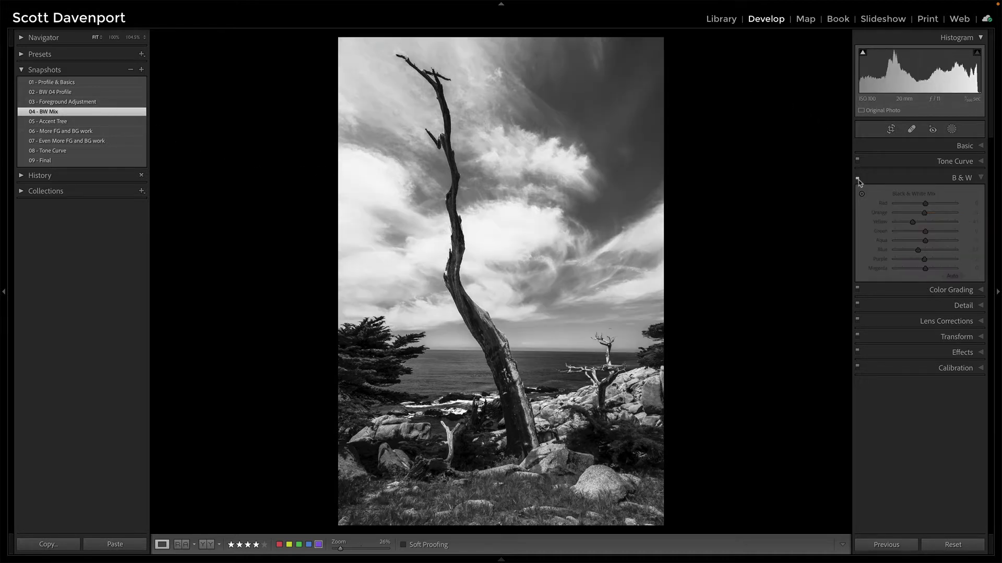
{"action": "left_click", "coordinate": [857, 177]}
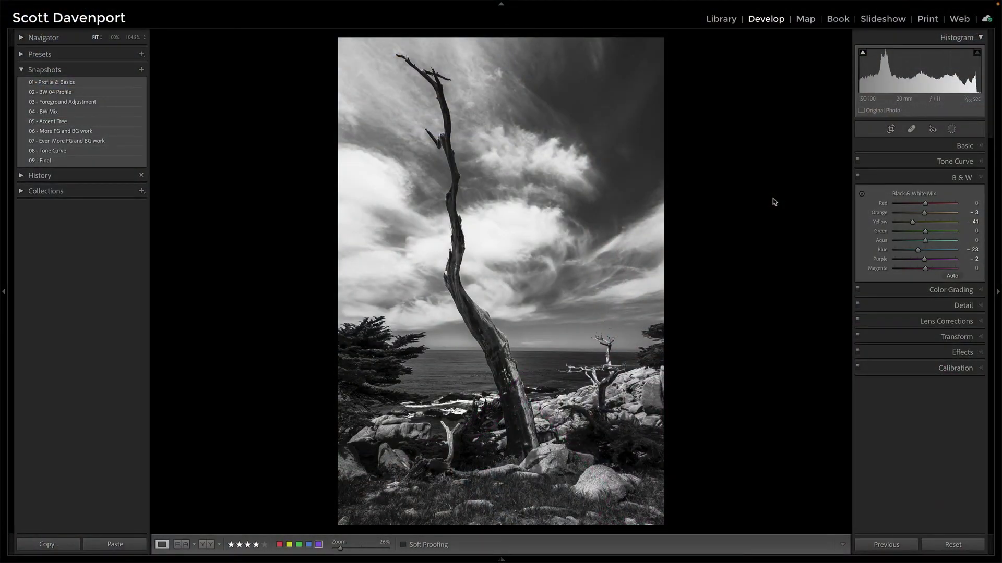
Step: Examine the tree trunk up close, comparing snapshots 04 - BW Mix and 05 - Accent Tree
{"action": "left_click", "coordinate": [457, 283]}
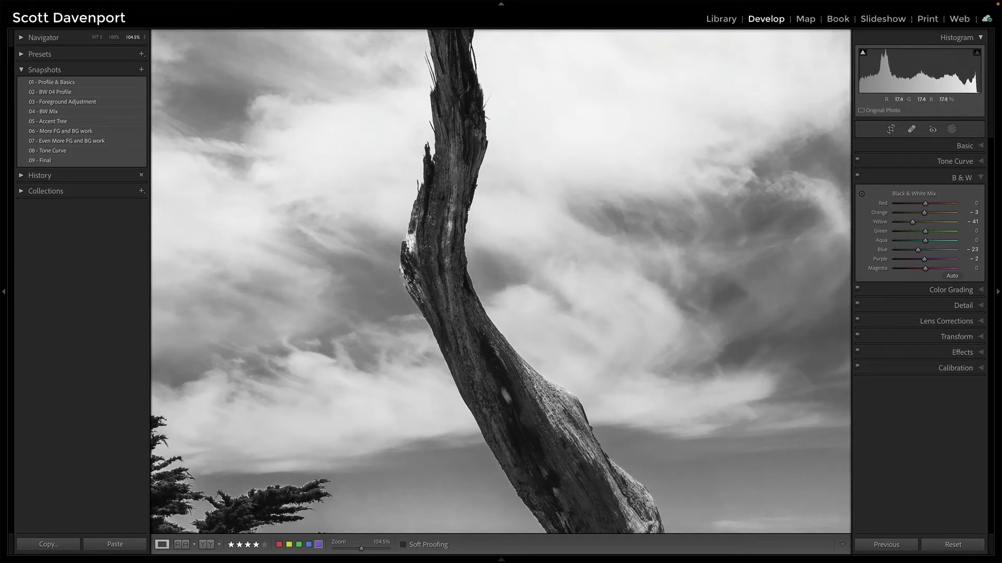
{"action": "left_click", "coordinate": [491, 356]}
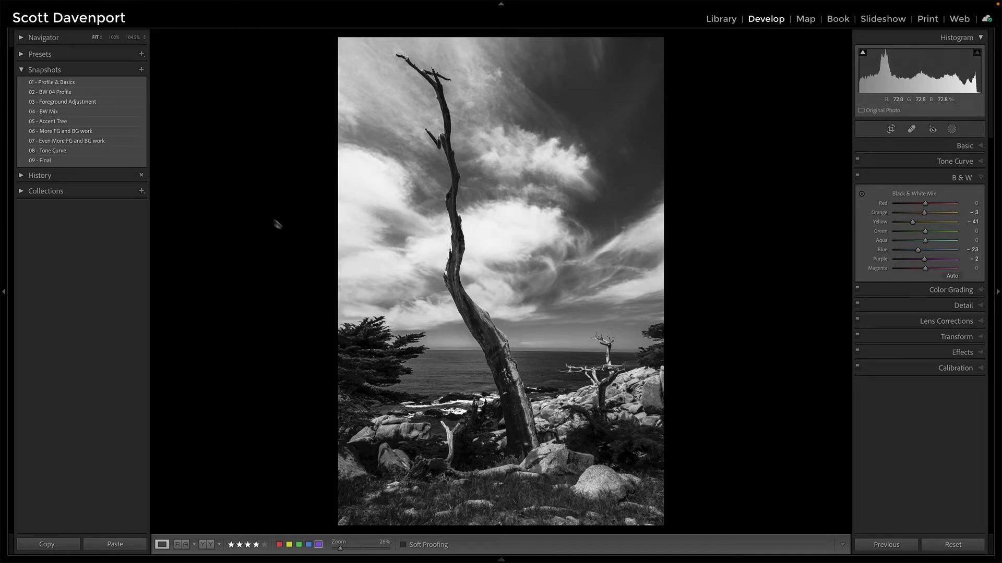
{"action": "left_click", "coordinate": [71, 122]}
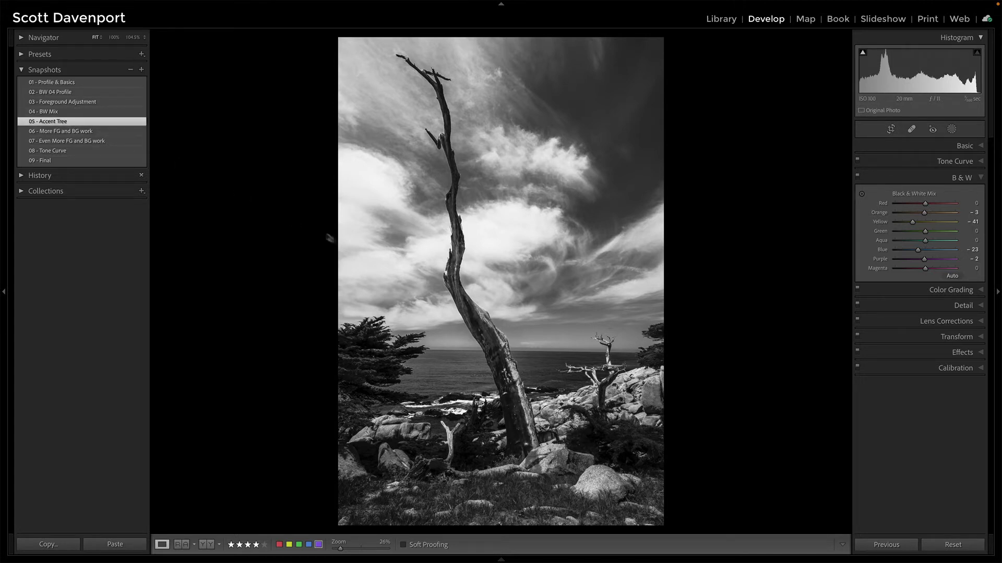
{"action": "left_click", "coordinate": [426, 270]}
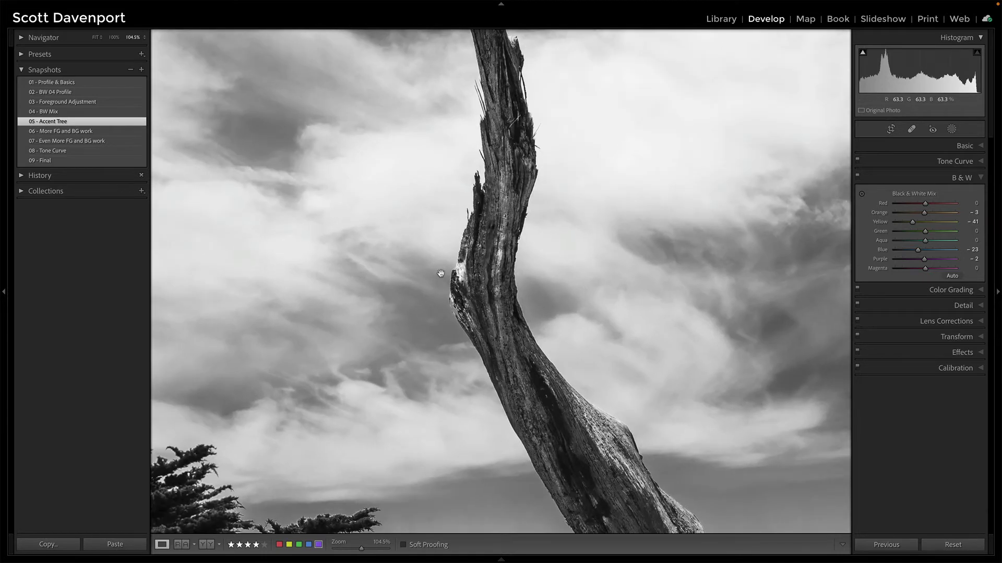
{"action": "left_click", "coordinate": [74, 112]}
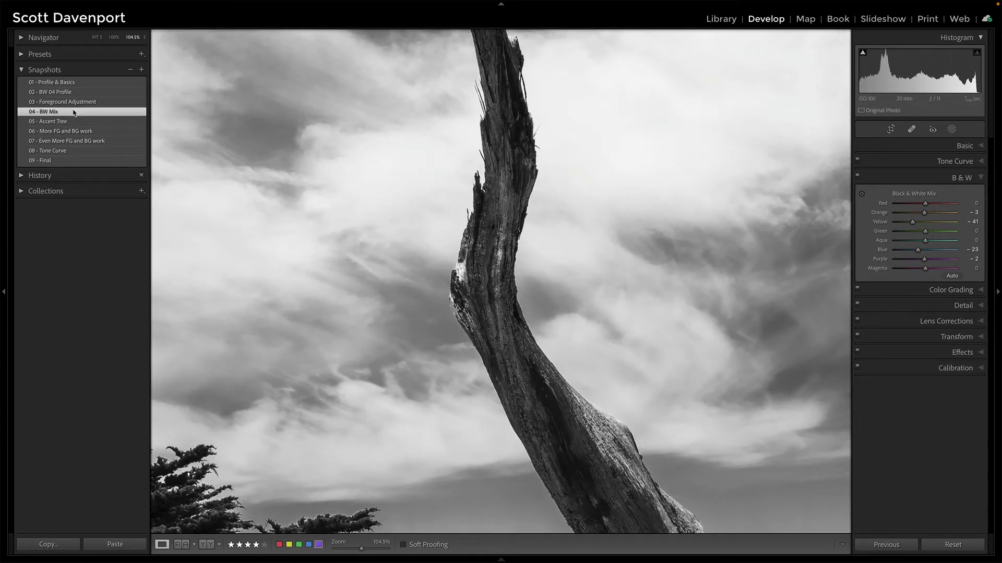
{"action": "left_click", "coordinate": [74, 122]}
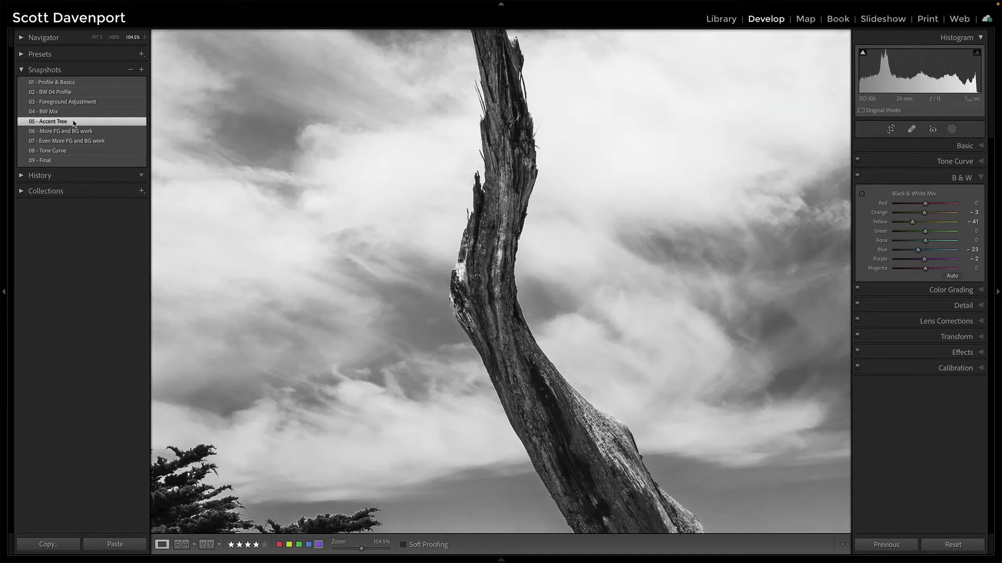
{"action": "left_click", "coordinate": [354, 188]}
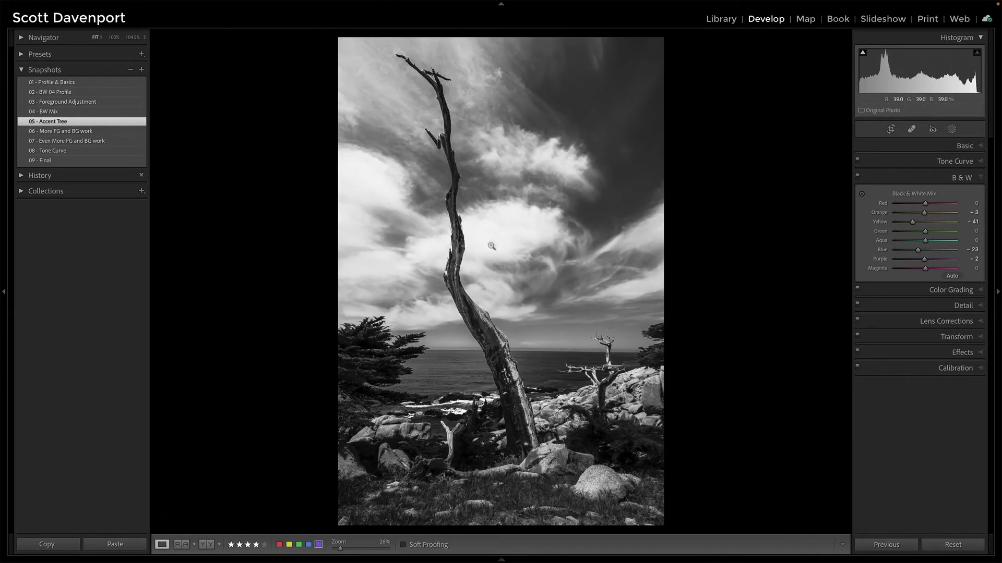
Step: Inspect Mask 4 on the tree, including its adjustments and its Subject 1 and Brush 1 components
{"action": "left_click", "coordinate": [952, 129]}
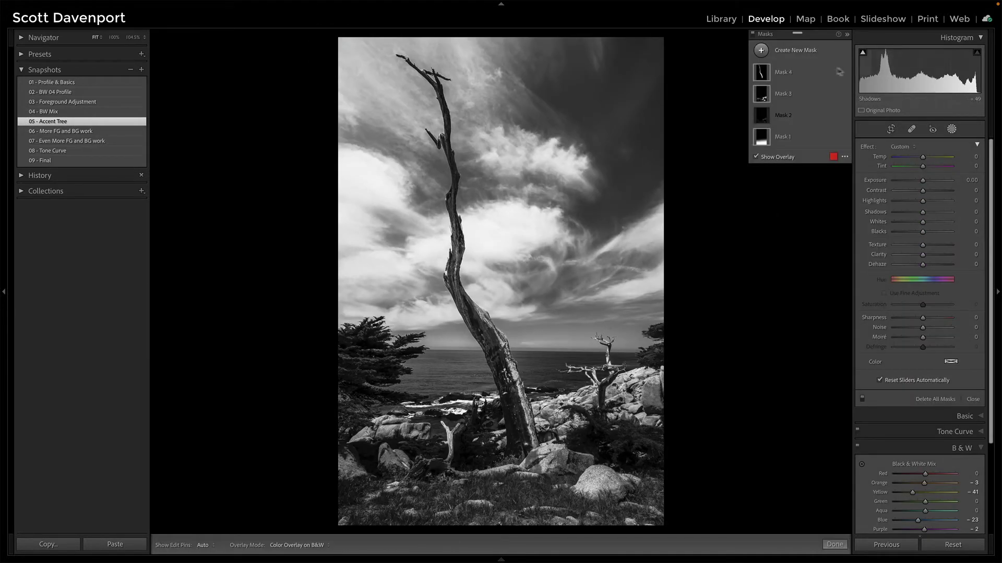
{"action": "mouse_move", "coordinate": [763, 74]}
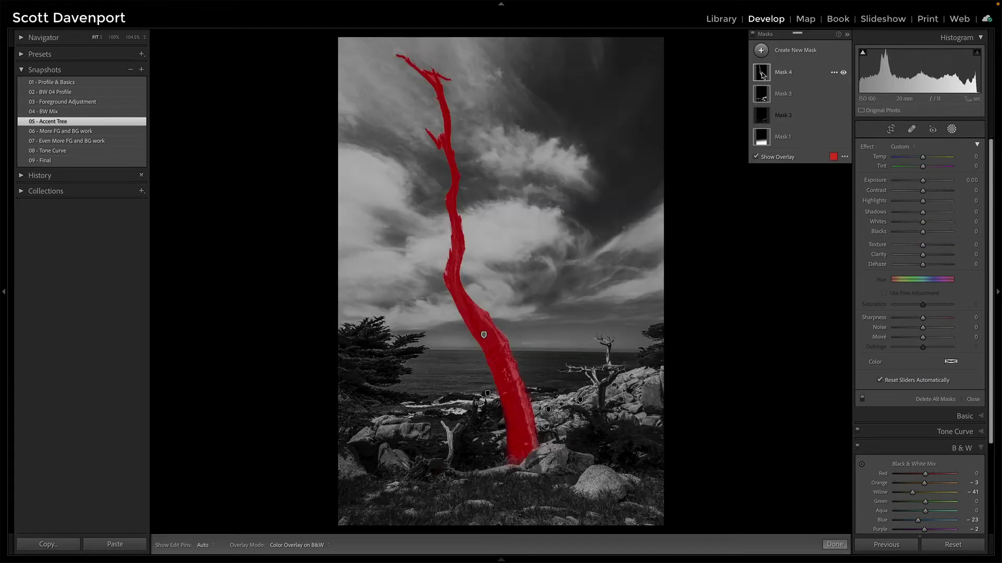
{"action": "left_click", "coordinate": [791, 75]}
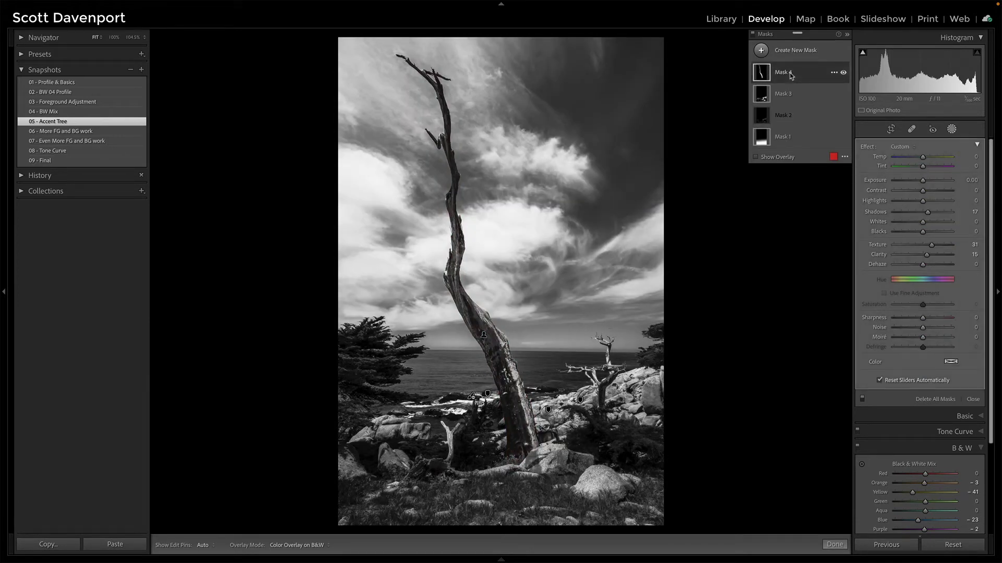
{"action": "left_click", "coordinate": [789, 75]}
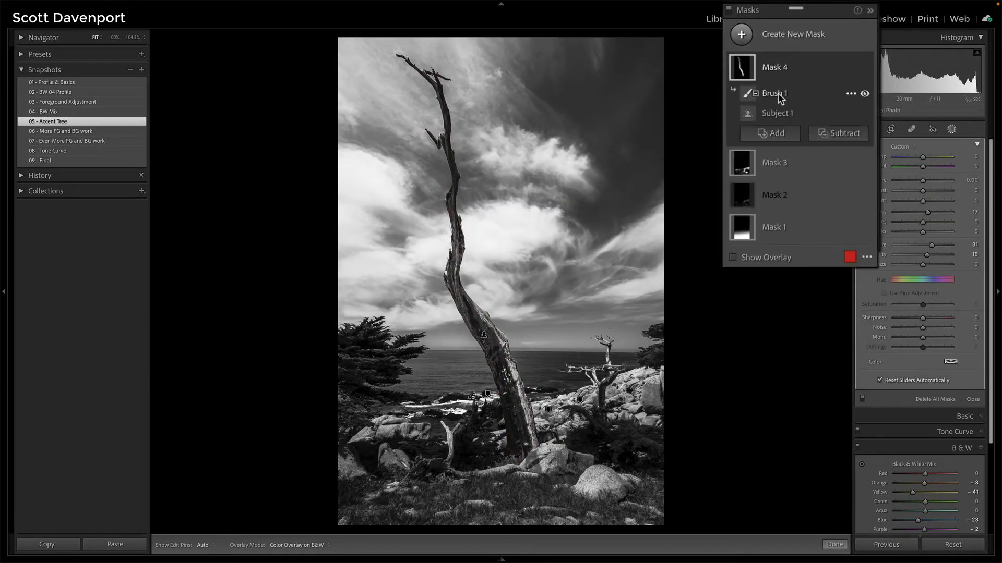
{"action": "mouse_move", "coordinate": [749, 118]}
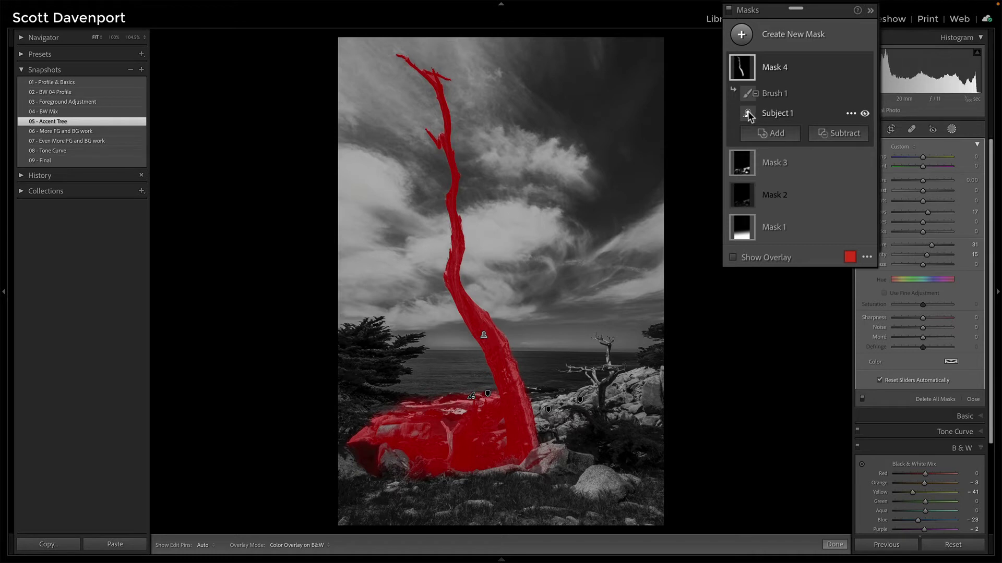
{"action": "mouse_move", "coordinate": [749, 95]}
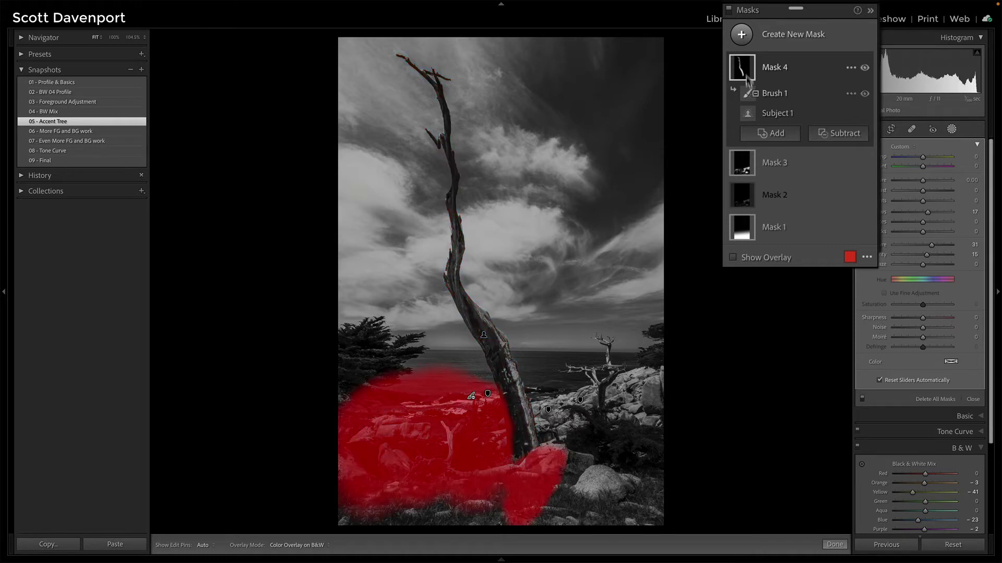
{"action": "mouse_move", "coordinate": [745, 69]}
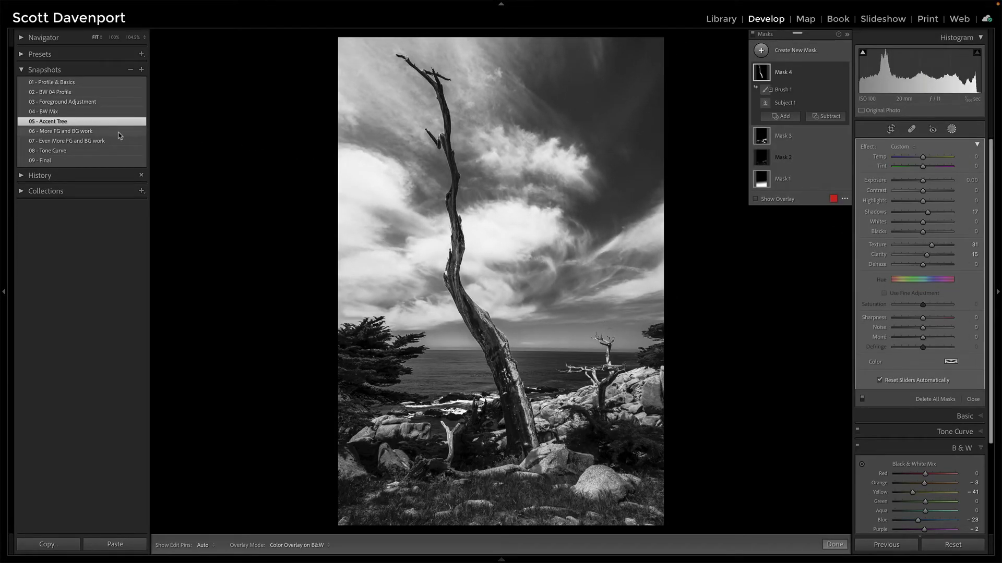
Step: Load the 06 - More FG and BG work snapshot and inspect the adjustments and components of Mask 4 Copy
{"action": "left_click", "coordinate": [119, 133]}
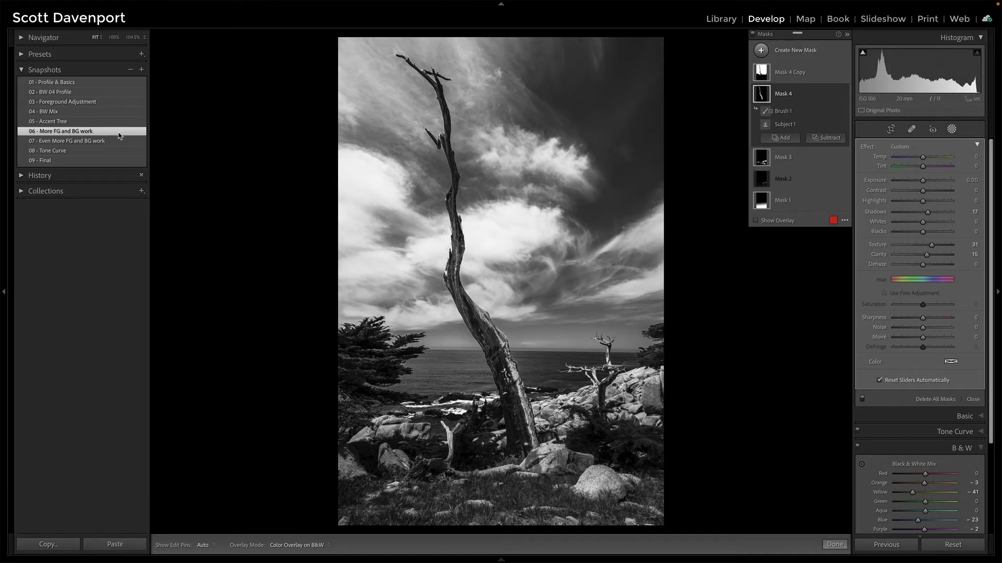
{"action": "left_click", "coordinate": [778, 75]}
{"action": "mouse_move", "coordinate": [762, 74]}
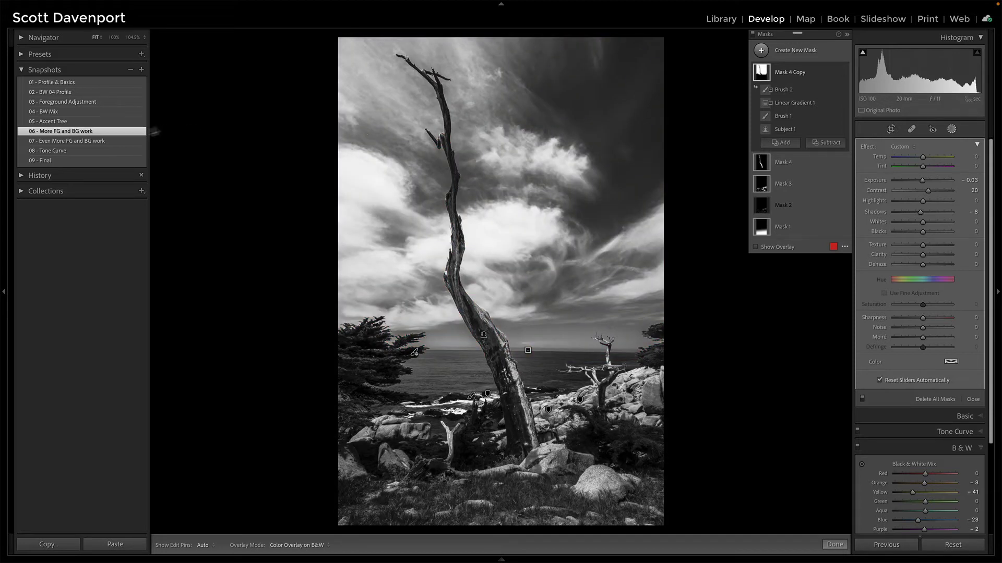
Step: Load the 07 - Even More FG and BG work snapshot and inspect the adjustments of Mask 4 Copy and Mask 5
{"action": "left_click", "coordinate": [98, 141]}
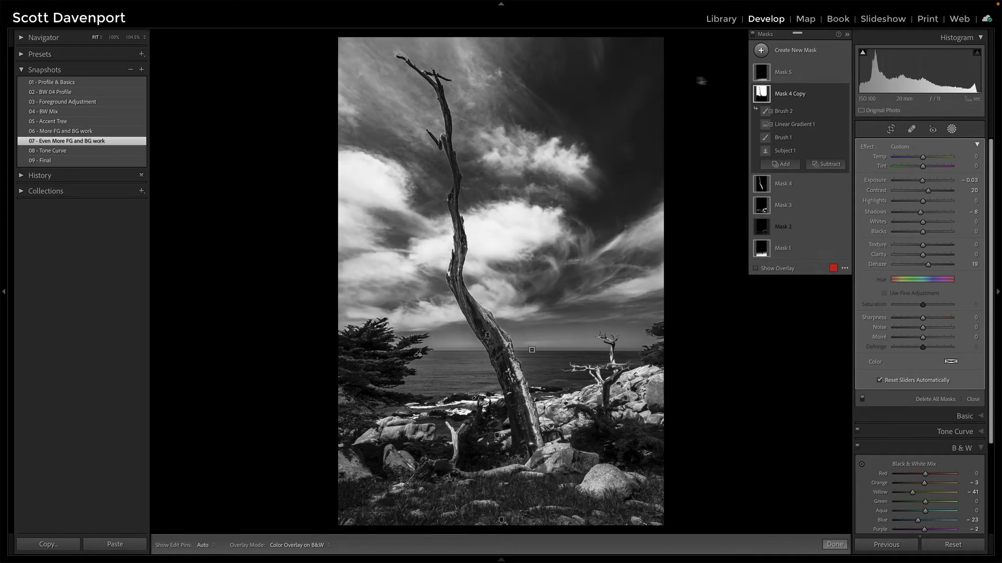
{"action": "left_click", "coordinate": [785, 97]}
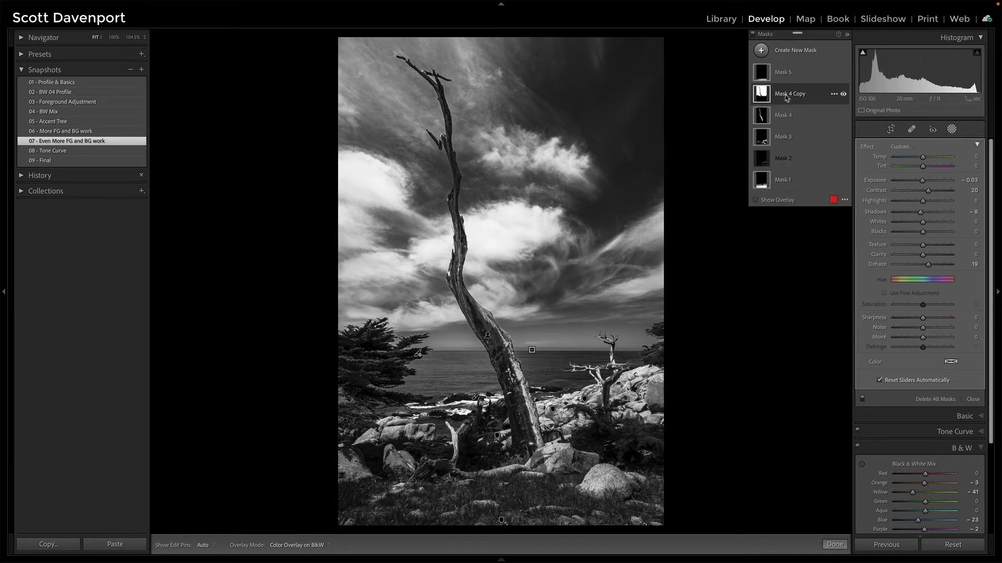
{"action": "left_click", "coordinate": [785, 81]}
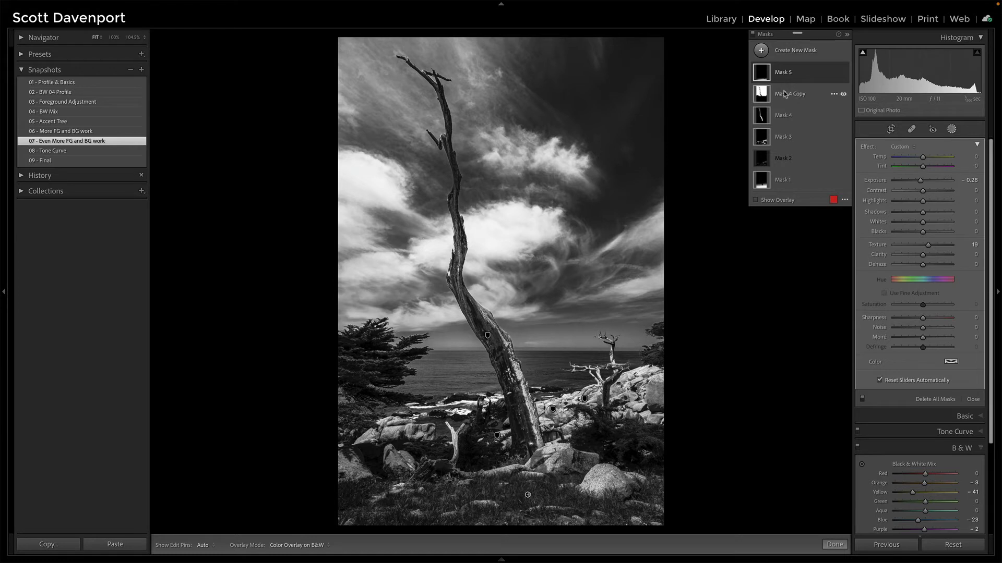
{"action": "left_click", "coordinate": [785, 94]}
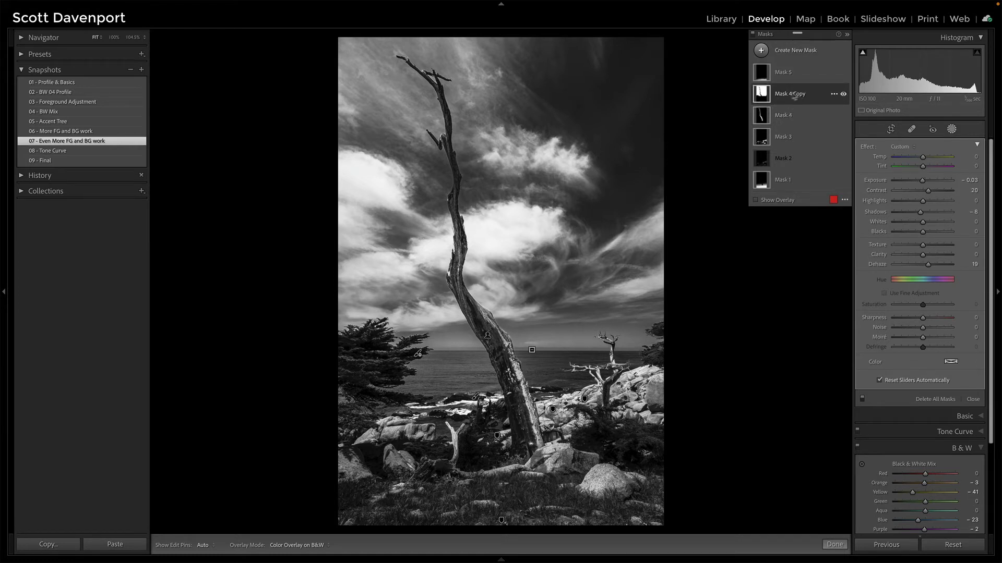
{"action": "mouse_move", "coordinate": [756, 100]}
{"action": "left_click", "coordinate": [787, 74]}
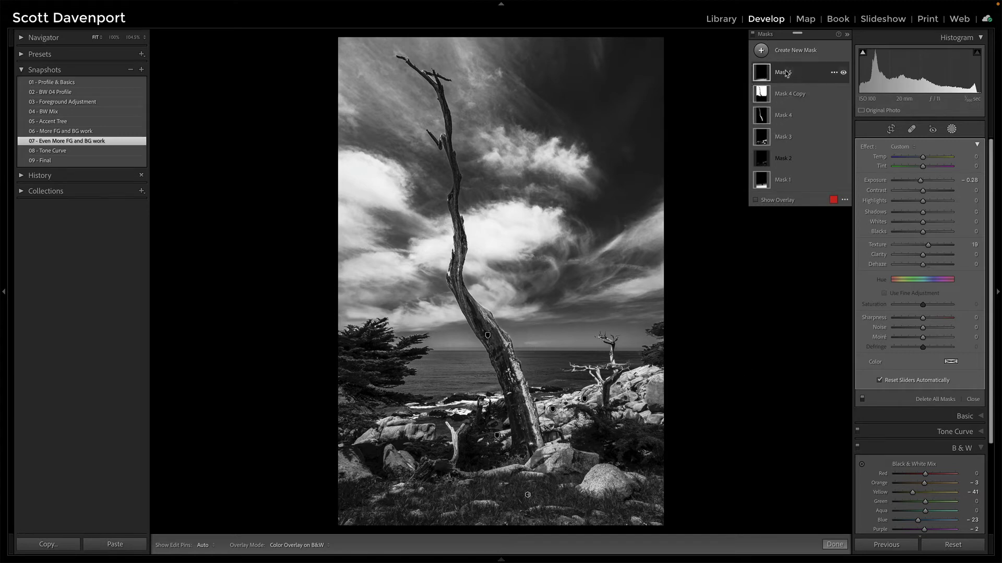
{"action": "mouse_move", "coordinate": [759, 77]}
Step: Compare the 07 - Even More FG and BG work and 08 - Tone Curve snapshots, ending on 08 - Tone Curve
{"action": "left_click", "coordinate": [107, 151]}
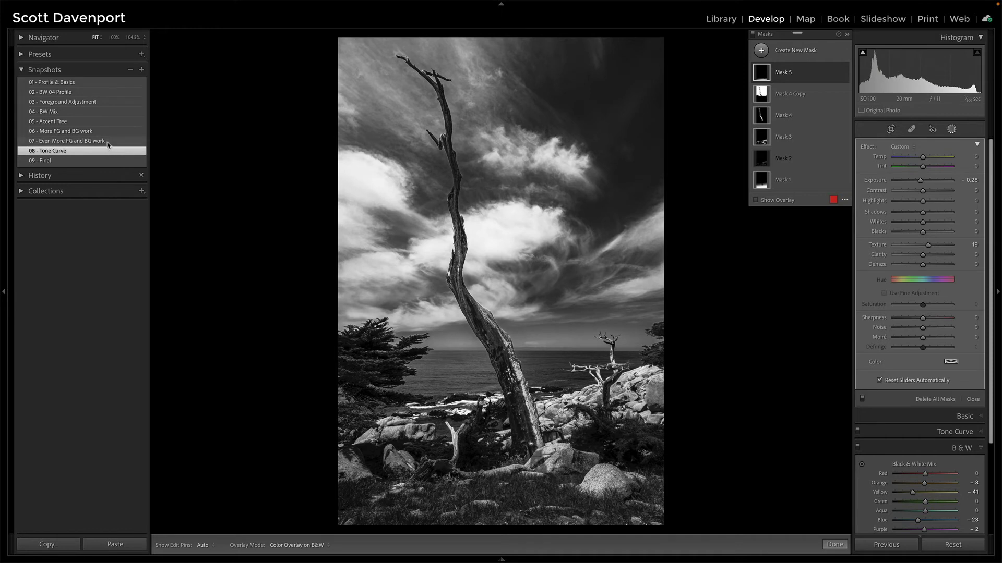
{"action": "left_click", "coordinate": [108, 145]}
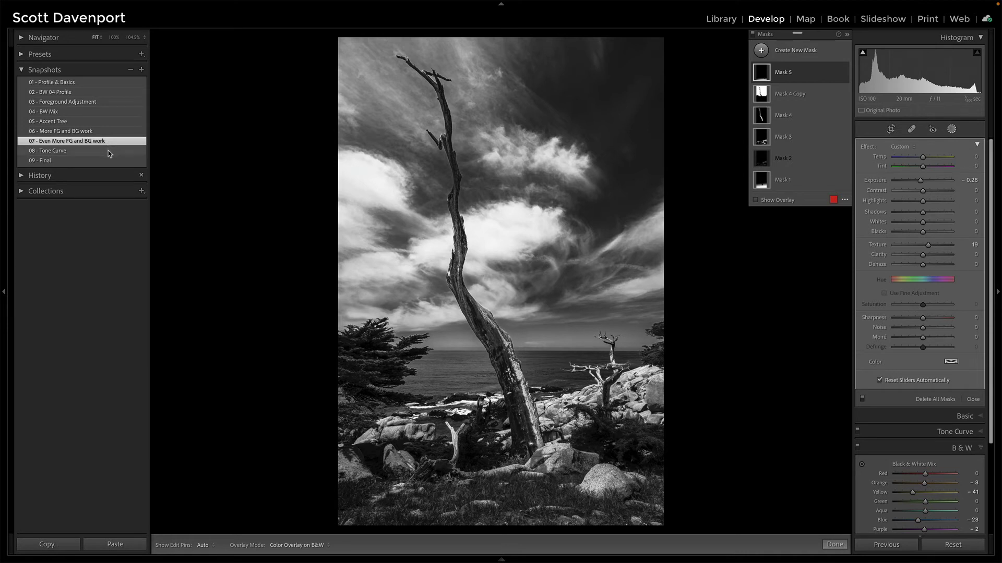
{"action": "left_click", "coordinate": [108, 151]}
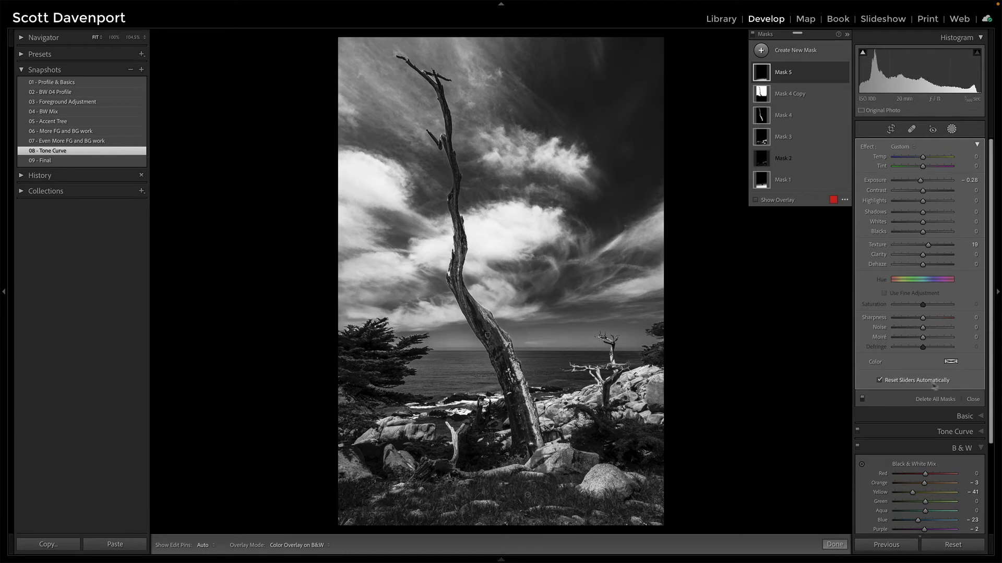
Step: Close the masking tools and compare the photo with and without its Tone Curve adjustment
{"action": "left_click", "coordinate": [973, 399]}
{"action": "left_click", "coordinate": [960, 162]}
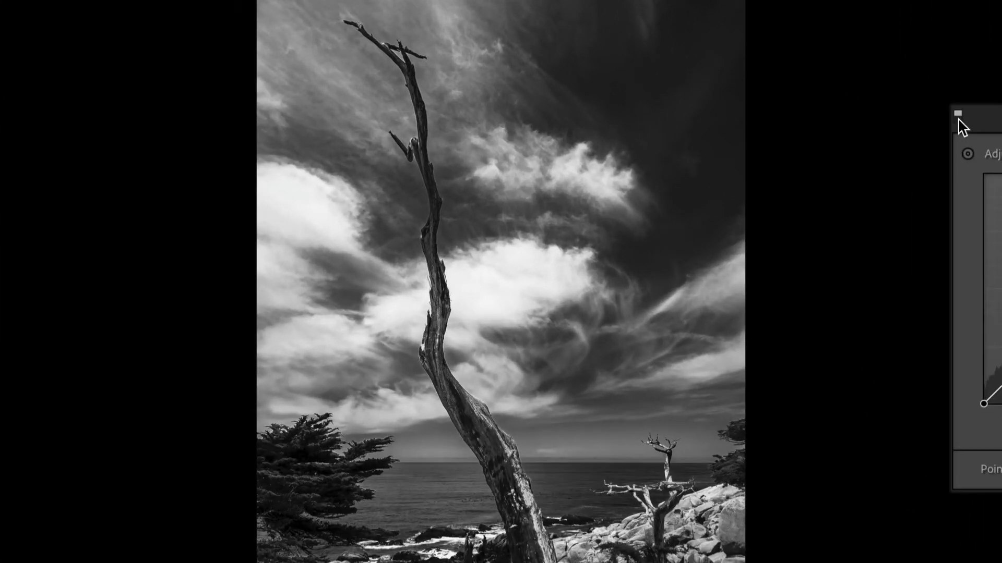
{"action": "left_click", "coordinate": [959, 119]}
{"action": "left_click", "coordinate": [958, 119]}
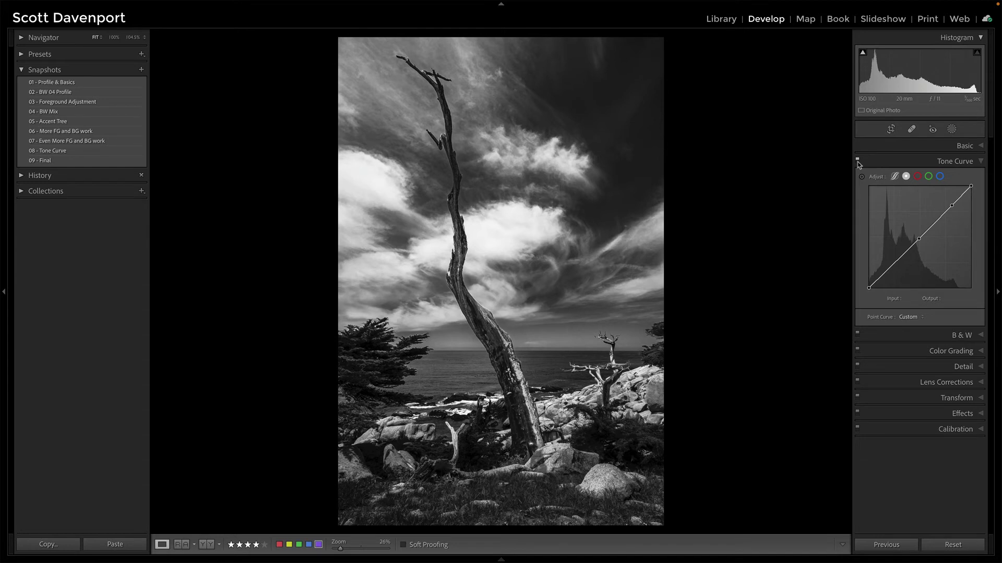
Step: Compare the 09 - Final and 08 - Tone Curve snapshots up close around the evergreen foliage, and show the final version's Basic adjustments
{"action": "left_click", "coordinate": [84, 161]}
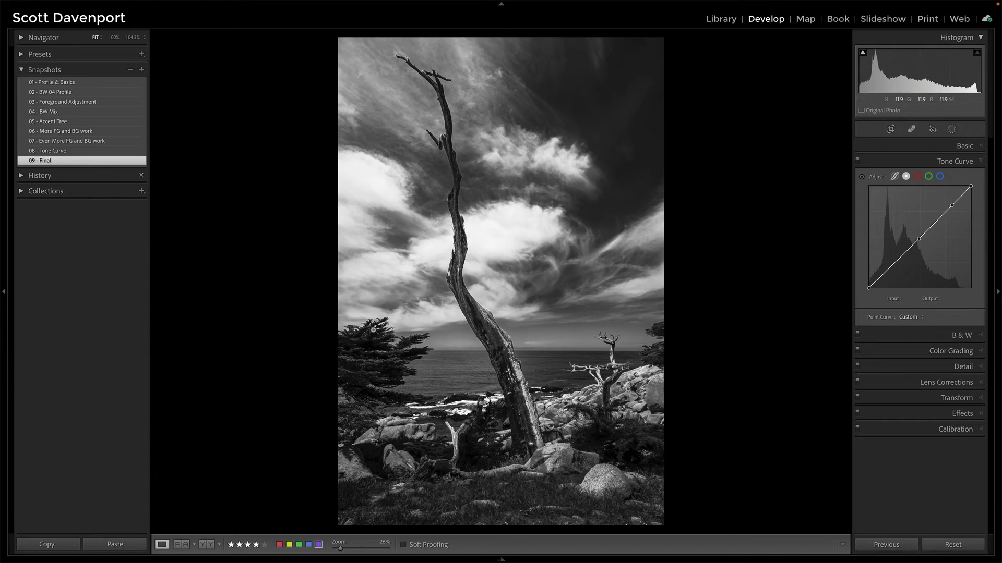
{"action": "left_click", "coordinate": [373, 330]}
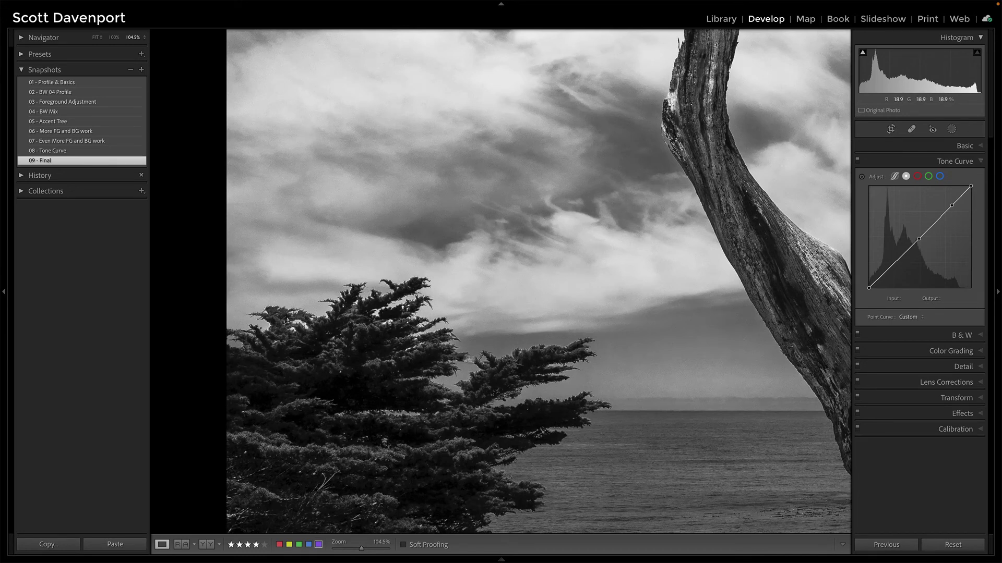
{"action": "left_click", "coordinate": [76, 152]}
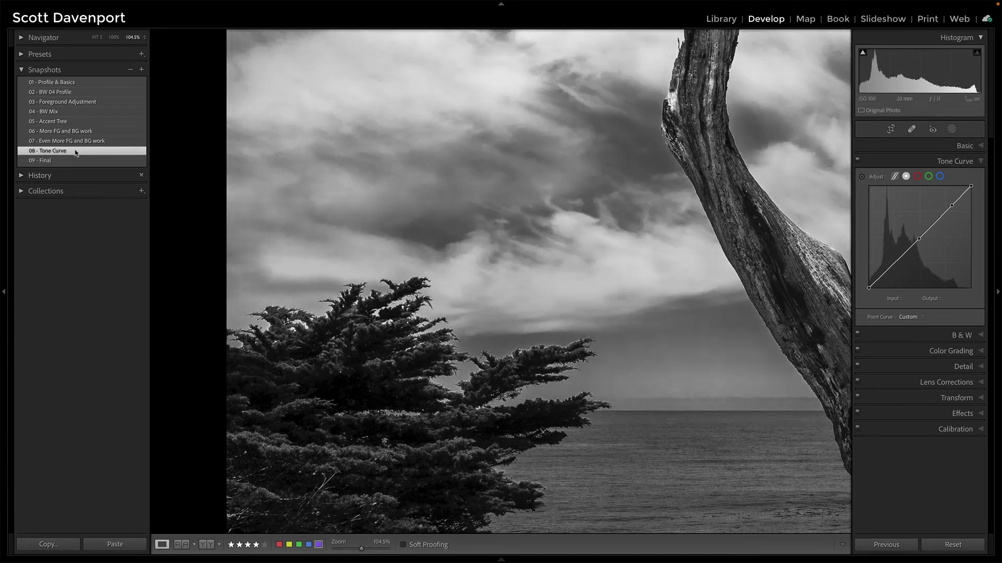
{"action": "left_click", "coordinate": [71, 162]}
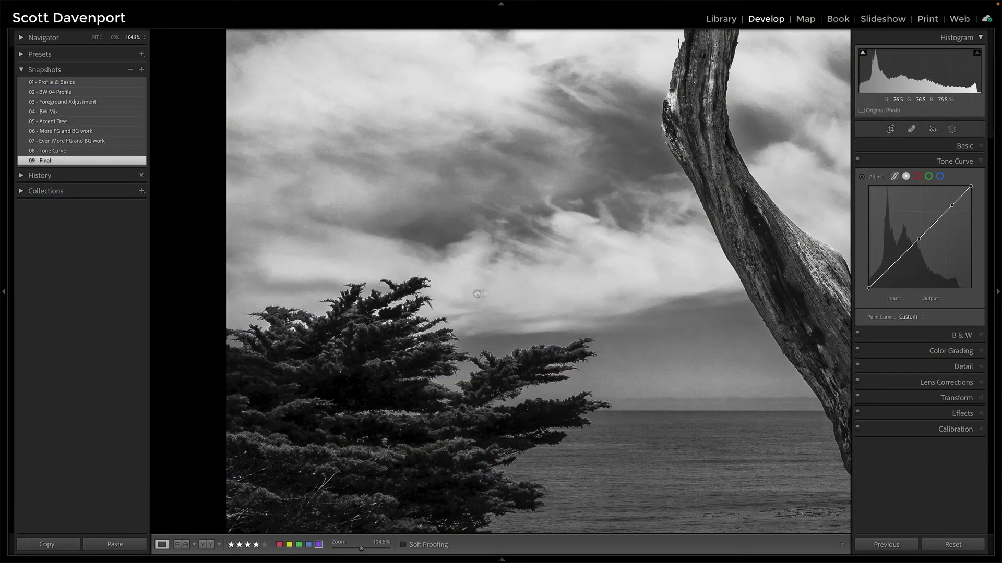
{"action": "left_click", "coordinate": [966, 145]}
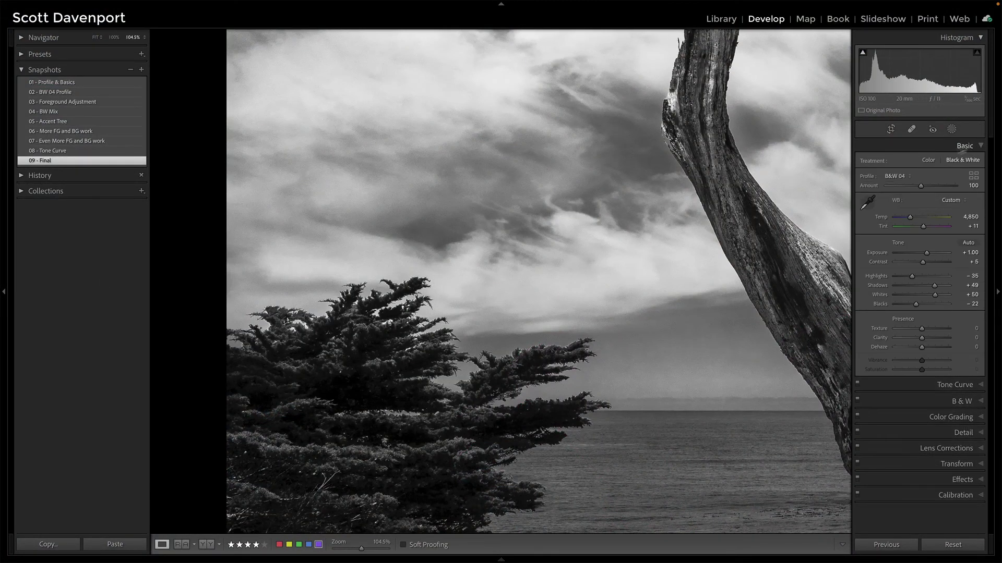